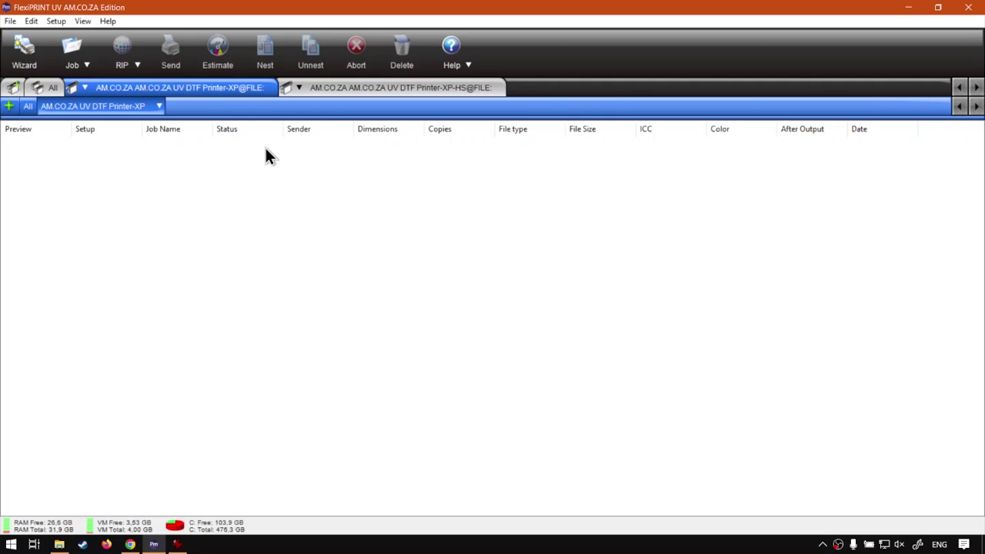
Open the UV DTF Printer-XP setup's Default Job Properties, showing 320 cm media width and 1 copy
{"action": "right_click", "coordinate": [171, 86]}
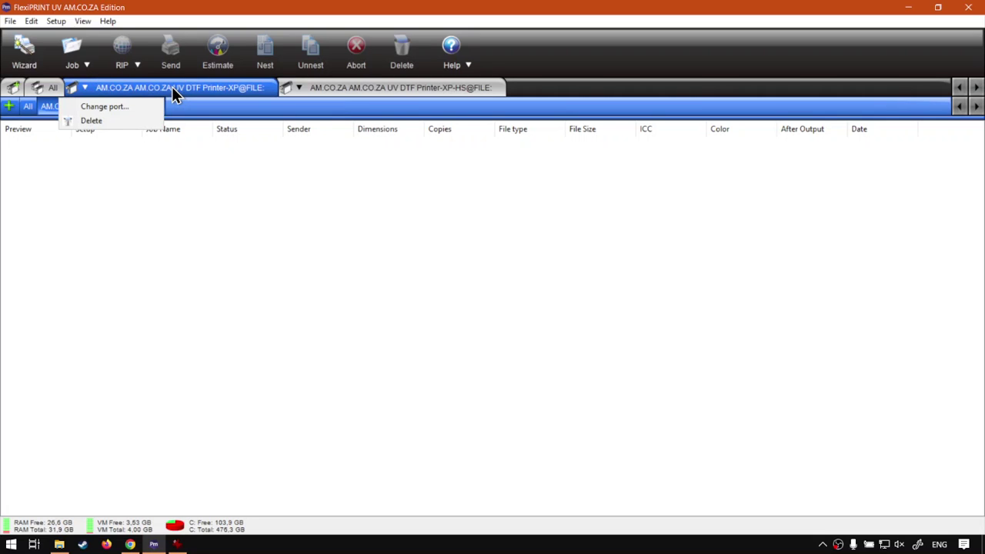
{"action": "left_click", "coordinate": [227, 192]}
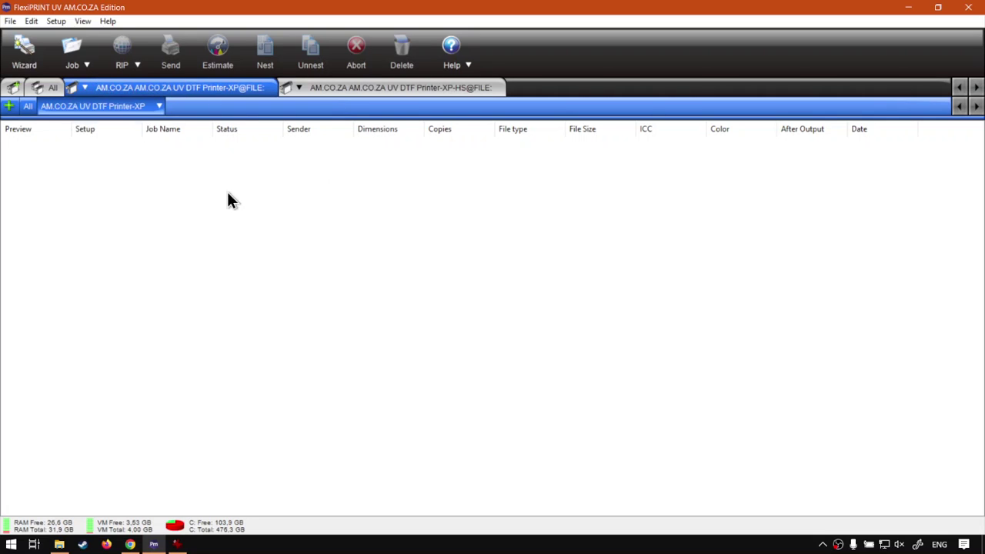
{"action": "right_click", "coordinate": [103, 106]}
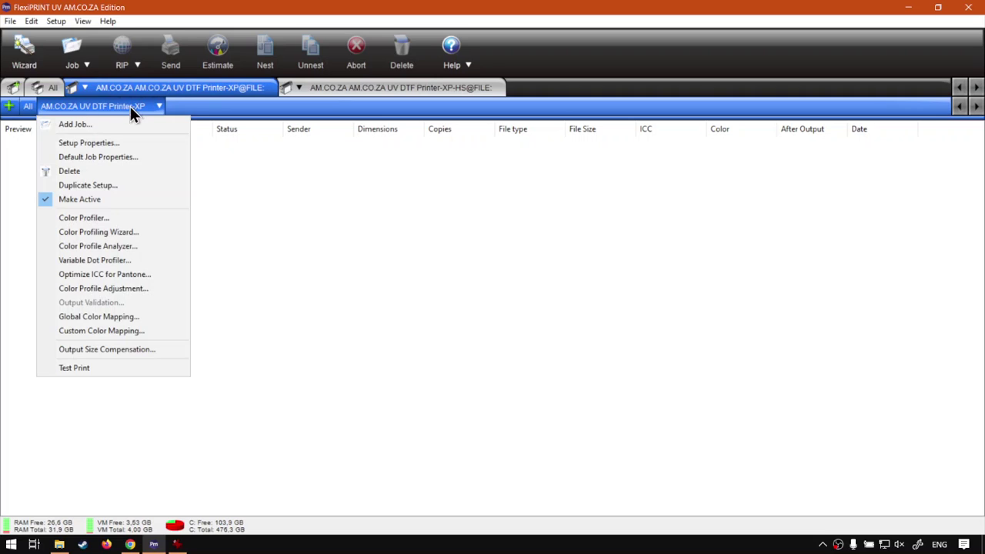
{"action": "left_click", "coordinate": [394, 241]}
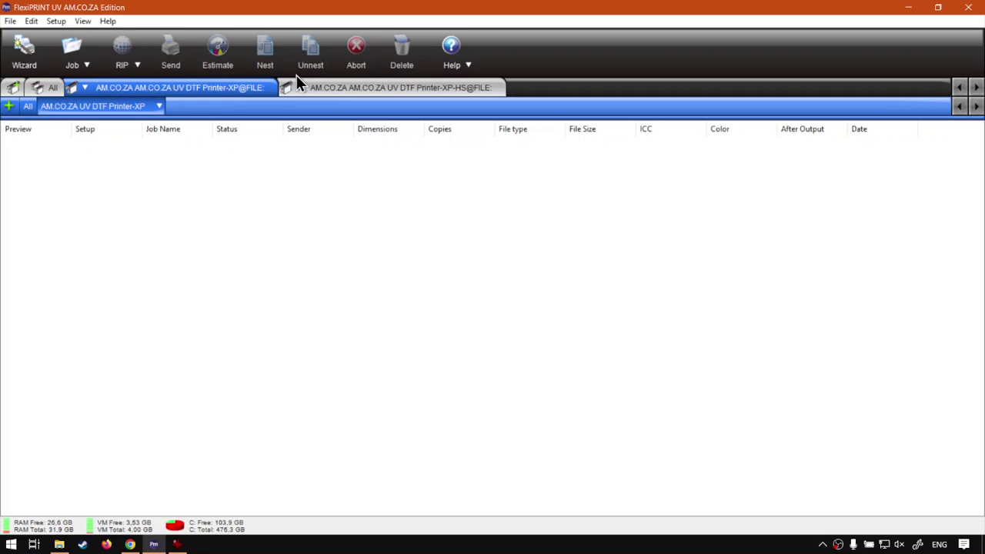
{"action": "right_click", "coordinate": [111, 110]}
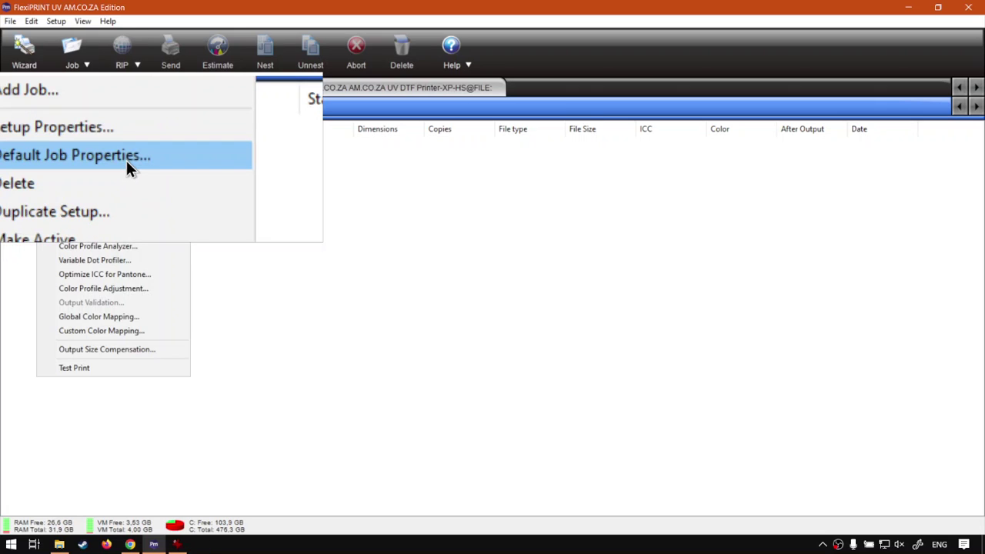
{"action": "left_click", "coordinate": [81, 158]}
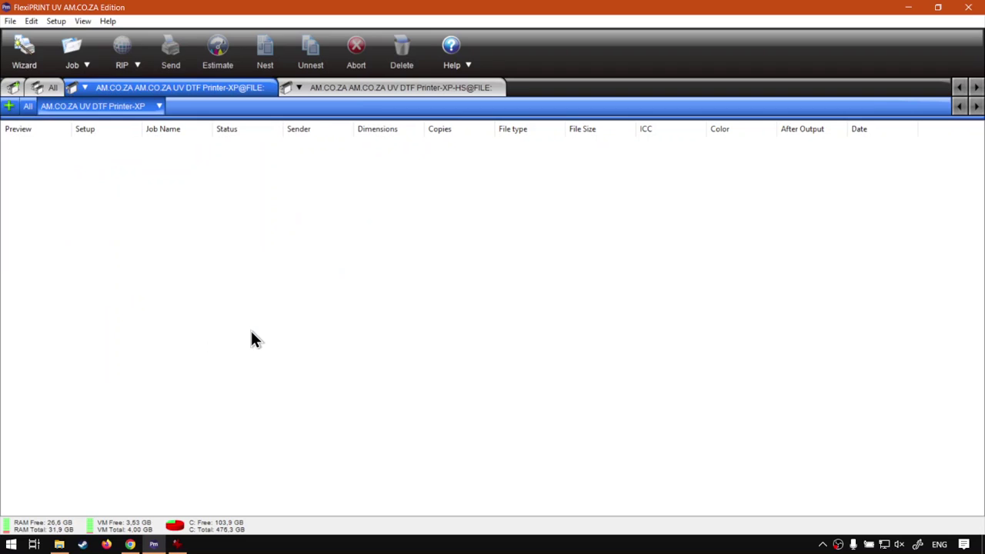
{"action": "left_click", "coordinate": [154, 544]}
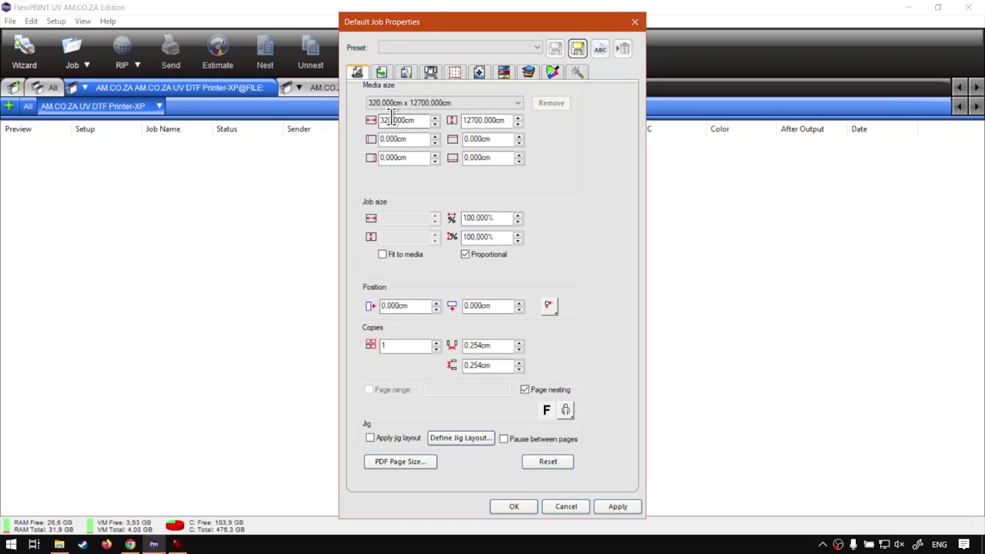
Change the default media width from 320 to 30 cm, making it a custom size
{"action": "left_click_drag", "start_coordinate": [392, 121], "coordinate": [369, 120]}
{"action": "type", "text": "30"}
{"action": "left_click", "coordinate": [406, 138]}
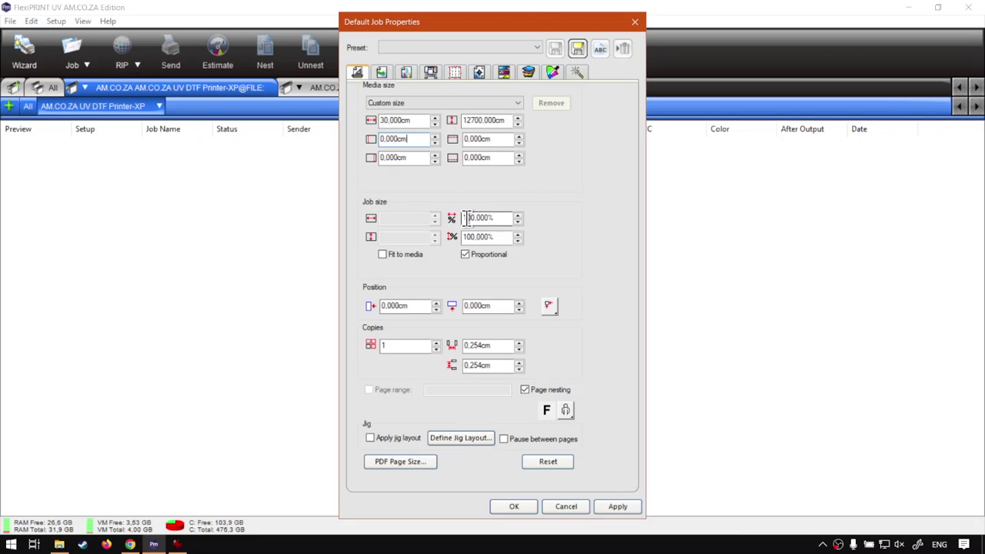
Change the After output default from Delete to Hold
{"action": "left_click", "coordinate": [380, 73]}
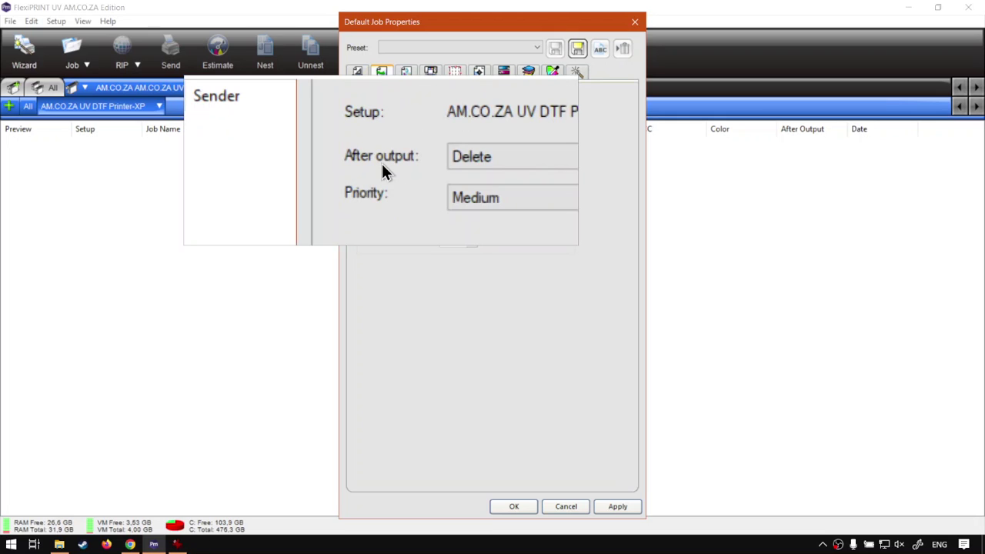
{"action": "left_click", "coordinate": [439, 163]}
{"action": "left_click", "coordinate": [434, 185]}
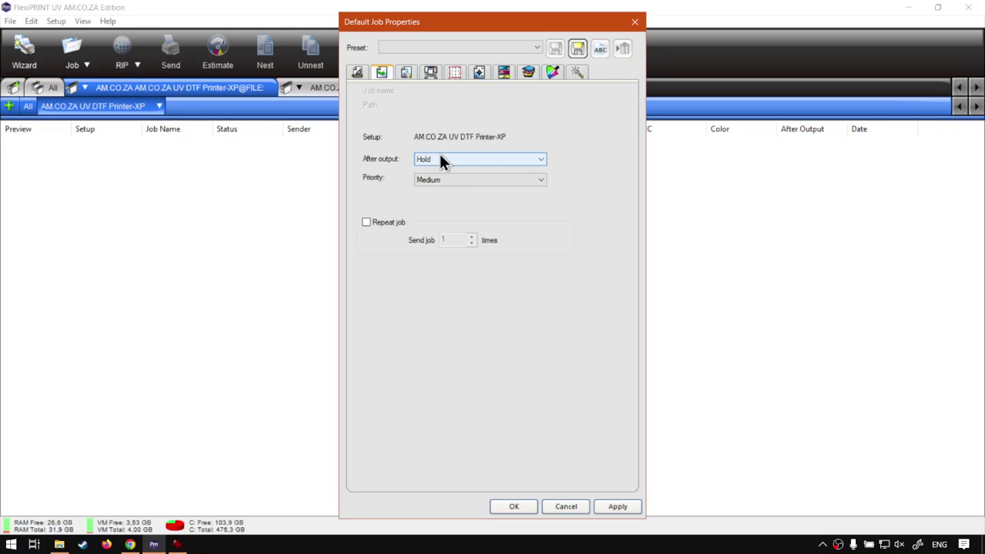
{"action": "left_click", "coordinate": [406, 72]}
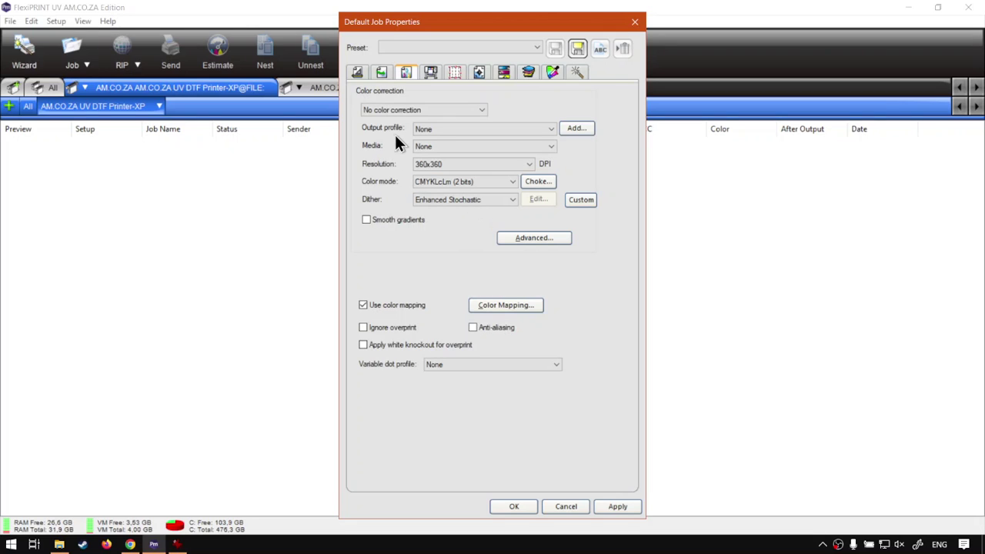
Show the white and varnish ink settings, both currently set to None
{"action": "left_click", "coordinate": [429, 71]}
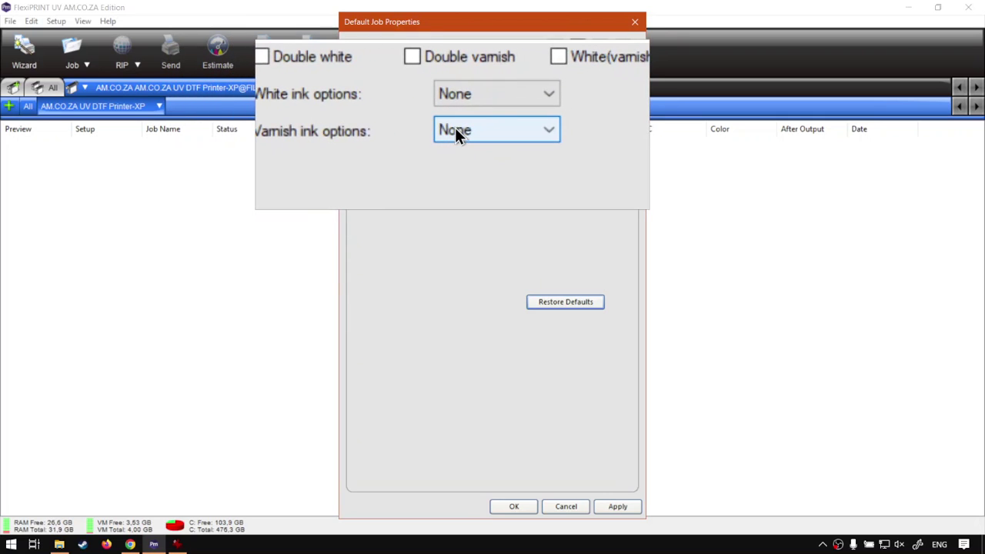
Set both White ink options and Varnish ink options to Under solid
{"action": "left_click", "coordinate": [459, 113]}
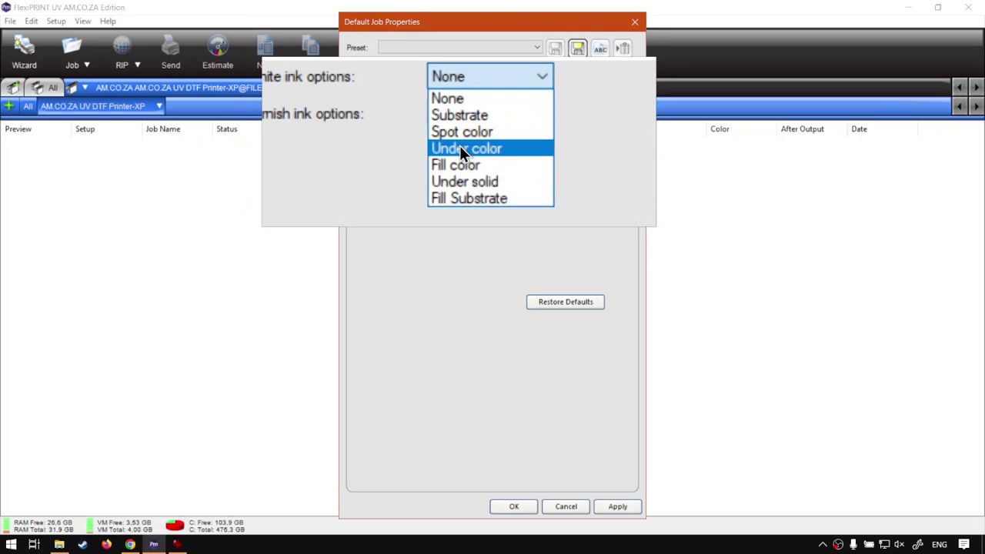
{"action": "left_click", "coordinate": [459, 147]}
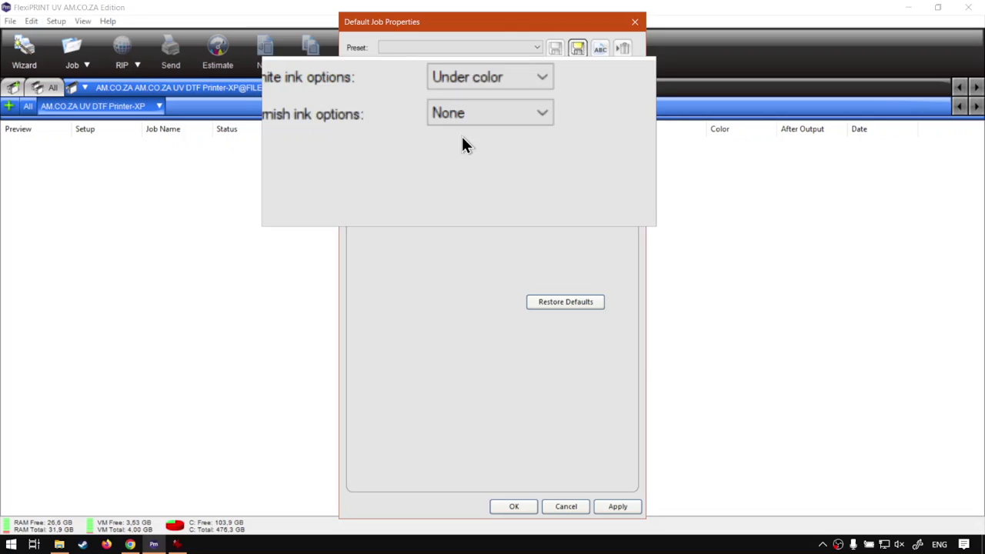
{"action": "left_click", "coordinate": [465, 129]}
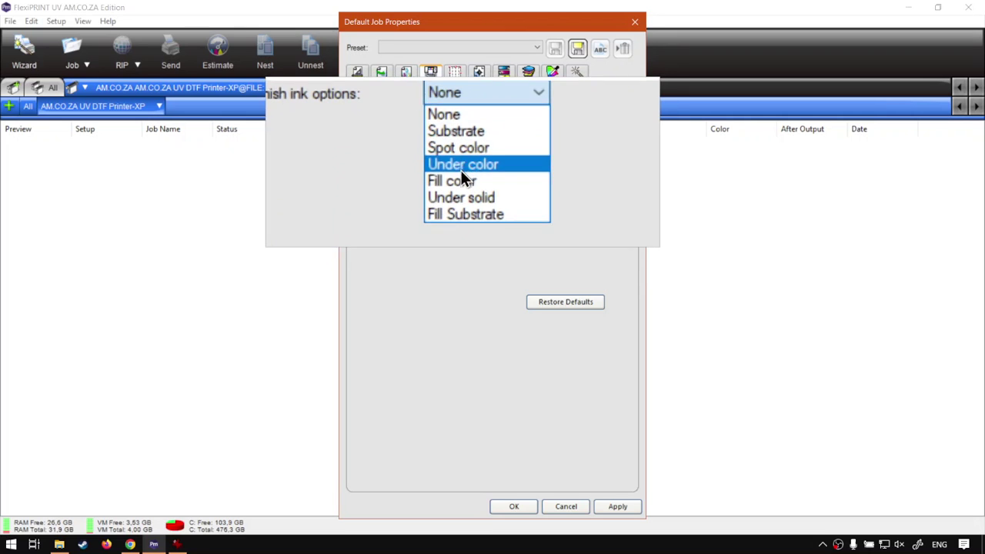
{"action": "left_click", "coordinate": [460, 182]}
{"action": "left_click", "coordinate": [491, 115]}
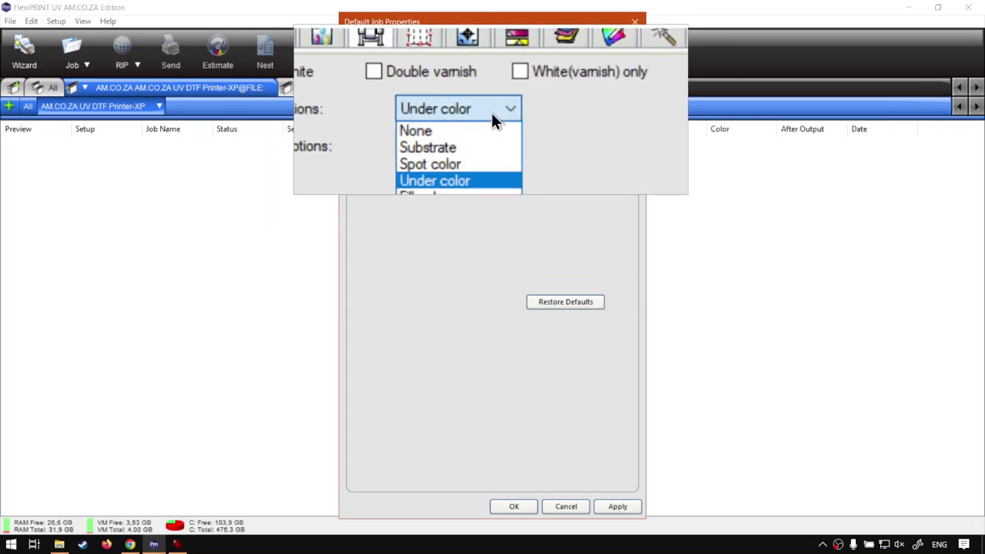
{"action": "left_click", "coordinate": [475, 164]}
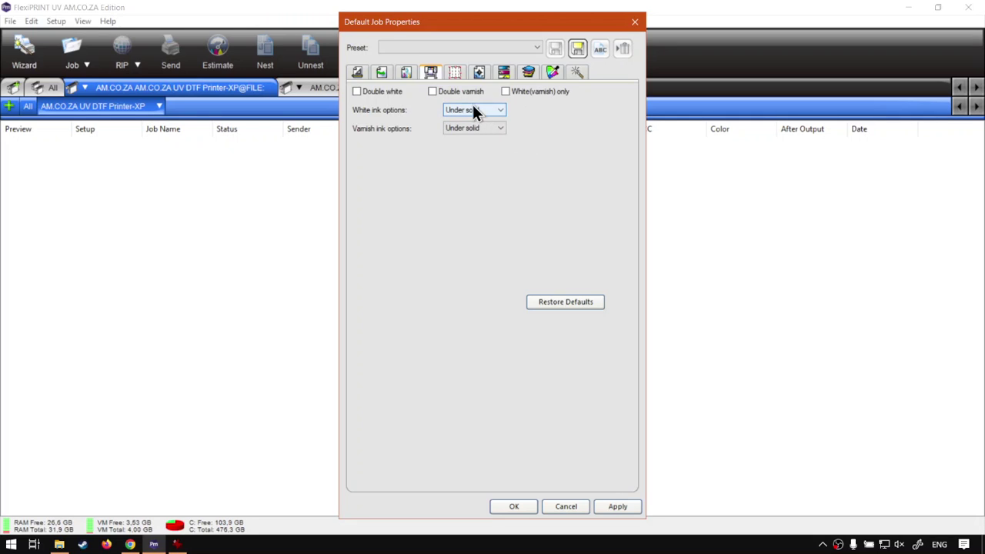
{"action": "left_click", "coordinate": [482, 115]}
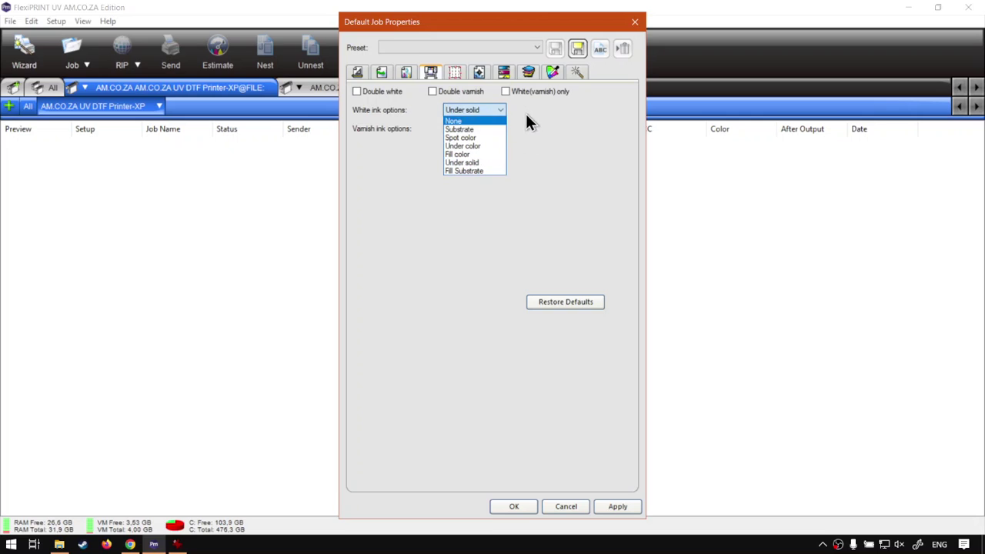
{"action": "left_click", "coordinate": [558, 133]}
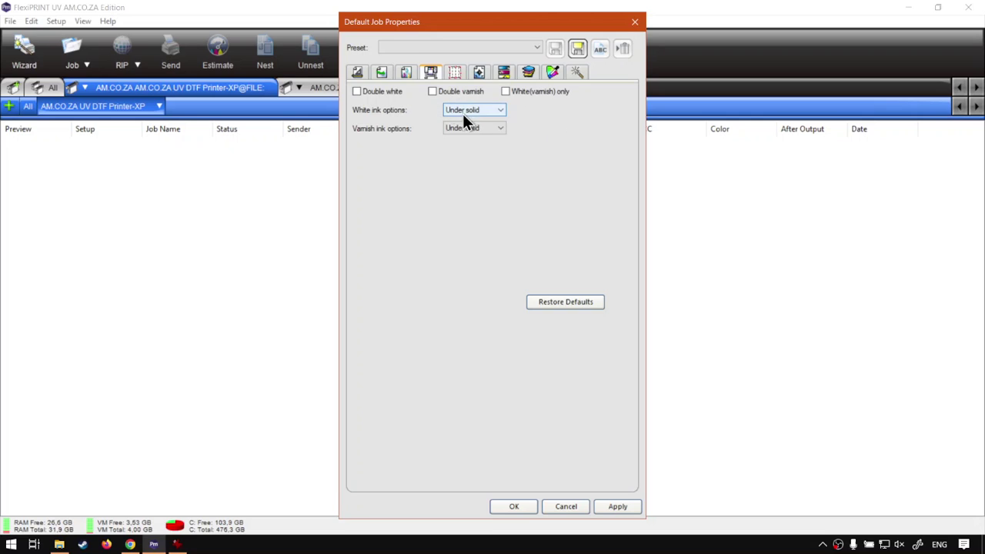
{"action": "left_click", "coordinate": [457, 75]}
{"action": "left_click", "coordinate": [479, 76]}
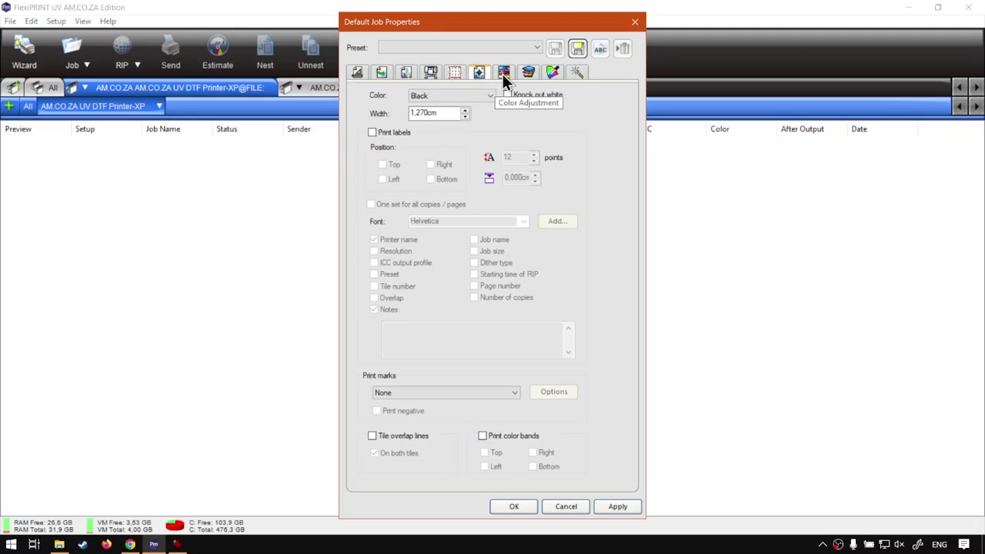
Review the colour adjustment, separations, colour mapping and transparency tabs
{"action": "left_click", "coordinate": [503, 74]}
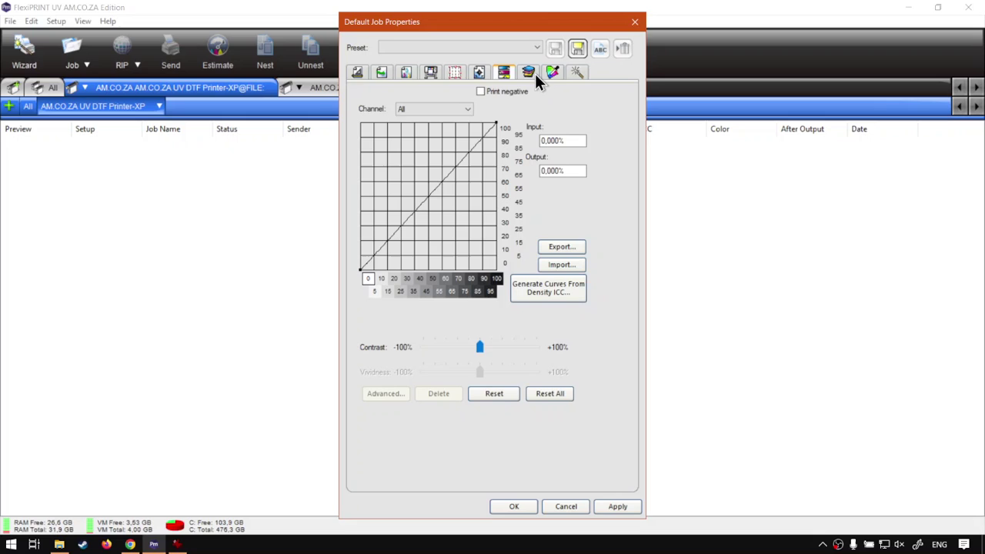
{"action": "left_click", "coordinate": [532, 73]}
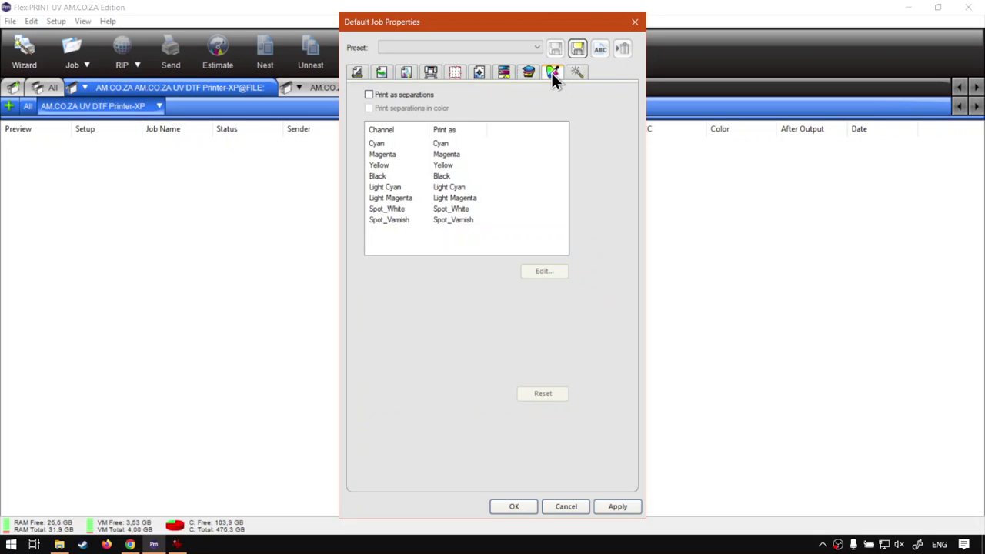
{"action": "left_click", "coordinate": [552, 73]}
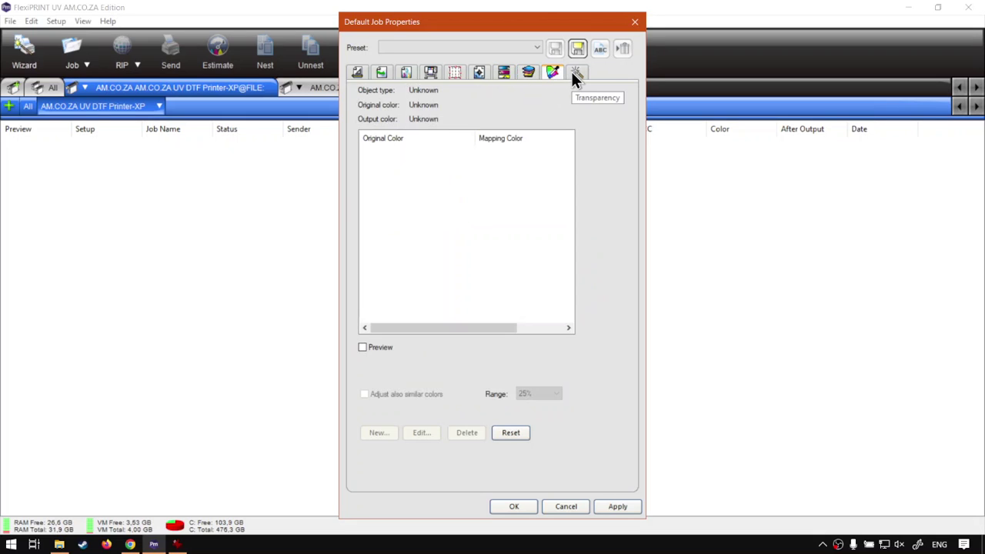
{"action": "left_click", "coordinate": [577, 73]}
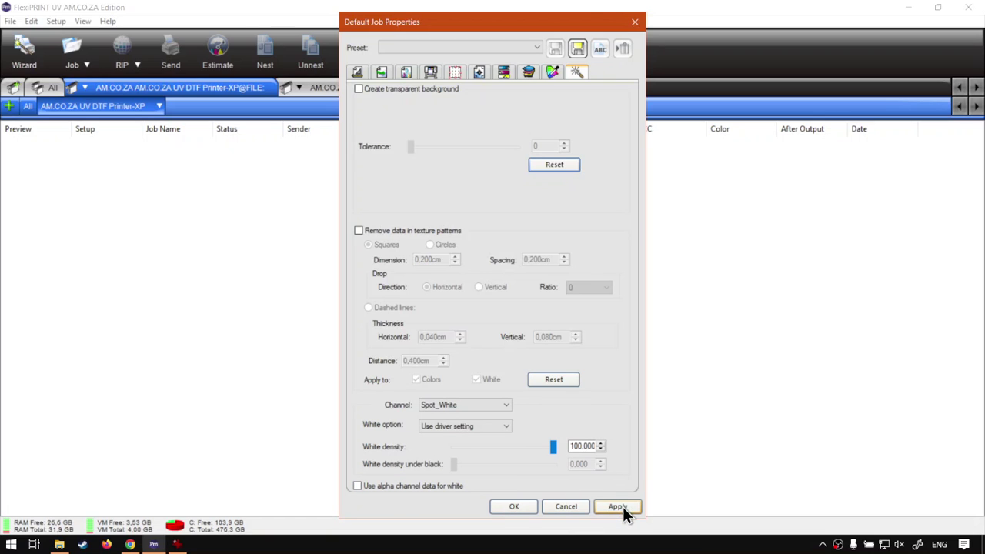
Save the Printer-XP defaults and open Default Job Properties for the Printer-XP-HS setup
{"action": "left_click", "coordinate": [514, 507]}
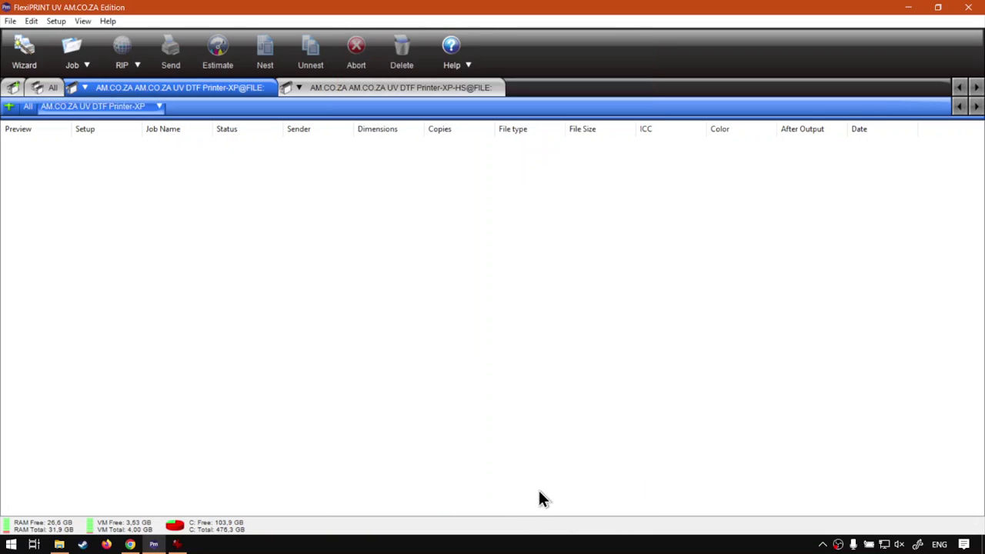
{"action": "left_click", "coordinate": [358, 90]}
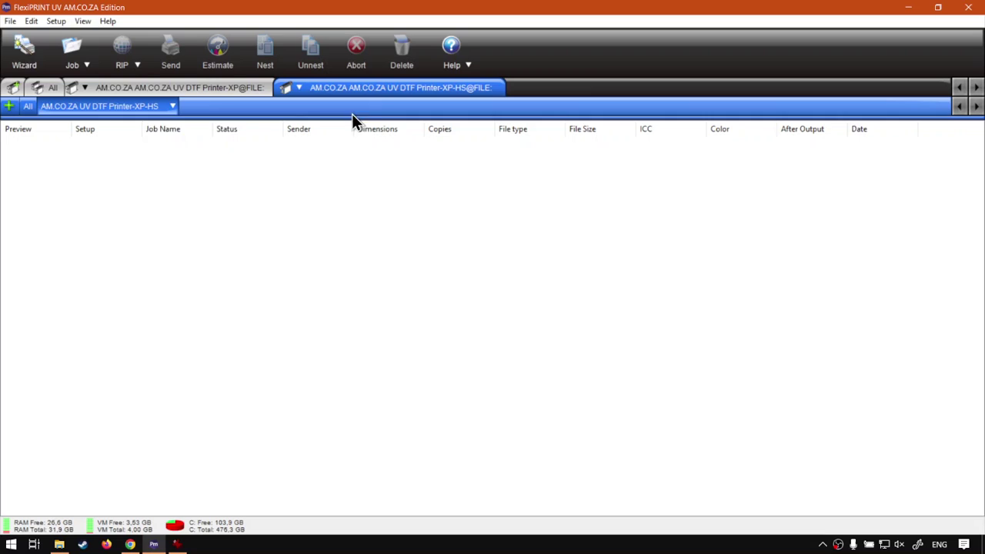
{"action": "double_click", "coordinate": [128, 108]}
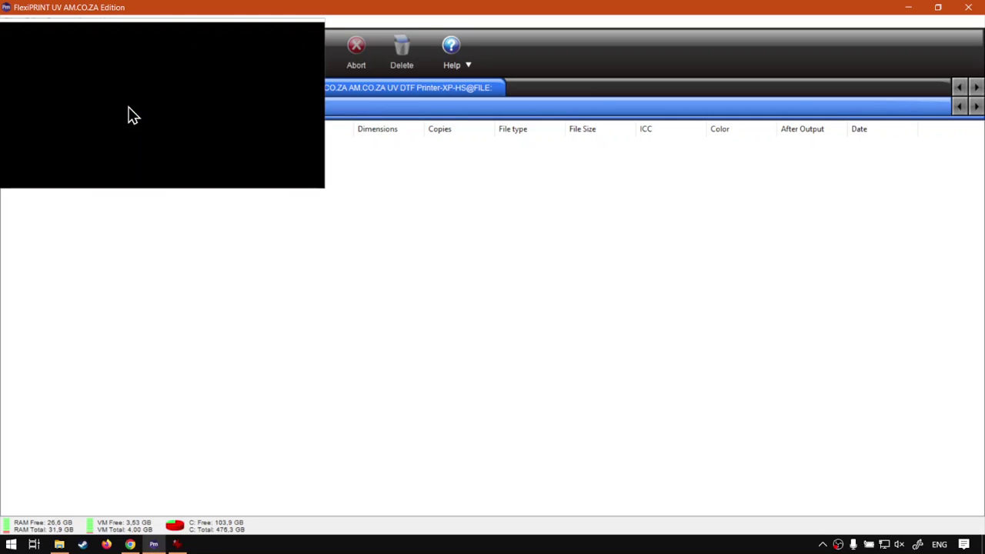
{"action": "right_click", "coordinate": [128, 106]}
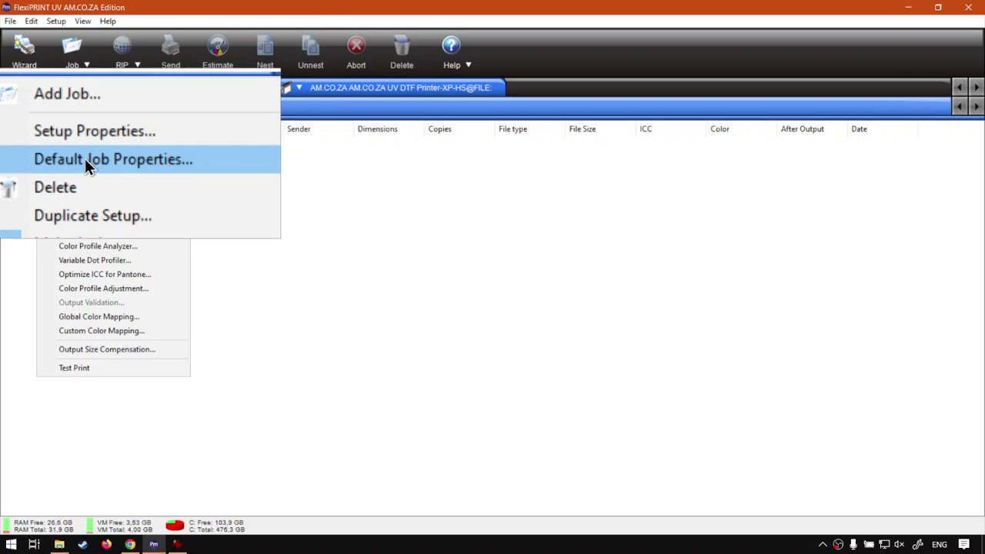
{"action": "left_click", "coordinate": [87, 160]}
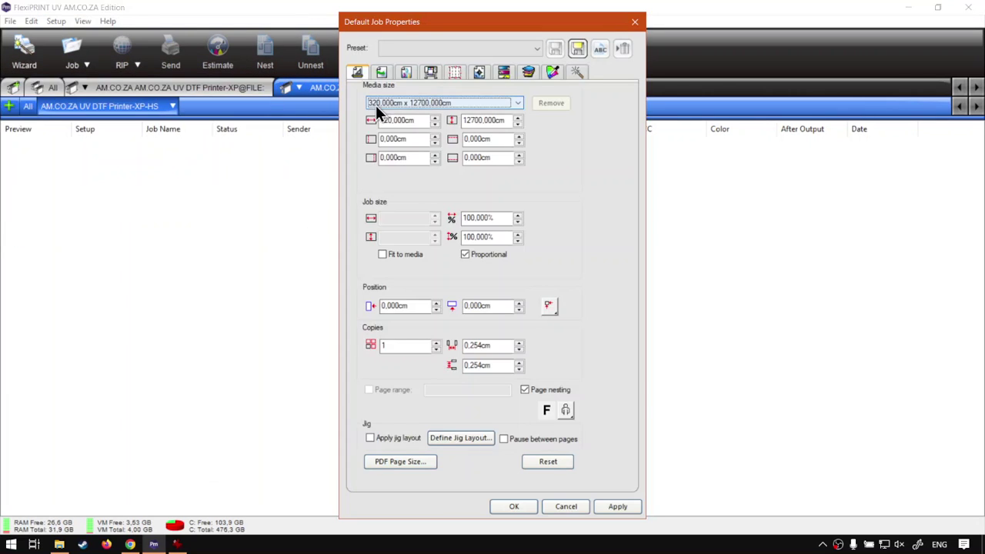
Set the Printer-XP-HS media width to 30 cm and After output to Hold
{"action": "left_click", "coordinate": [389, 121]}
{"action": "key", "text": "BackSpace"}
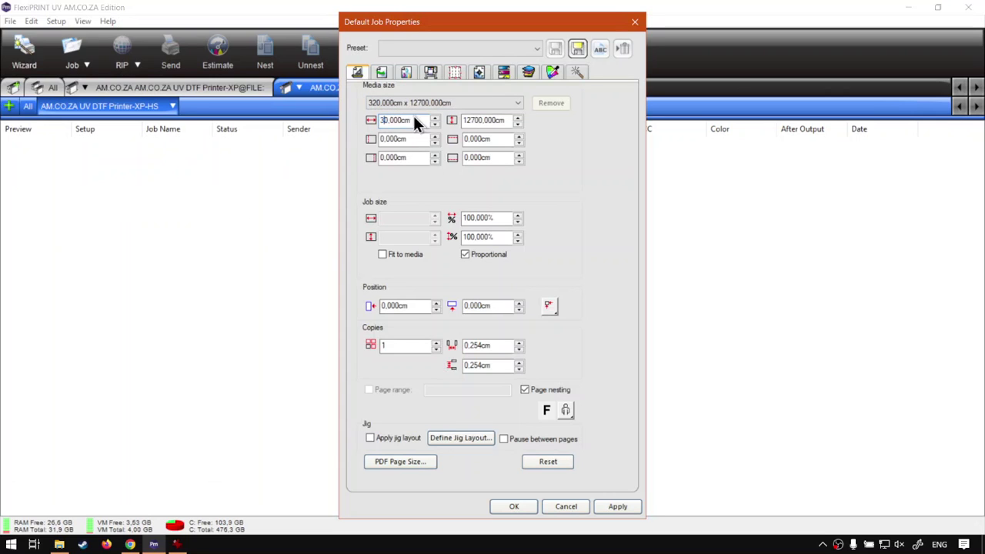
{"action": "left_click", "coordinate": [381, 73]}
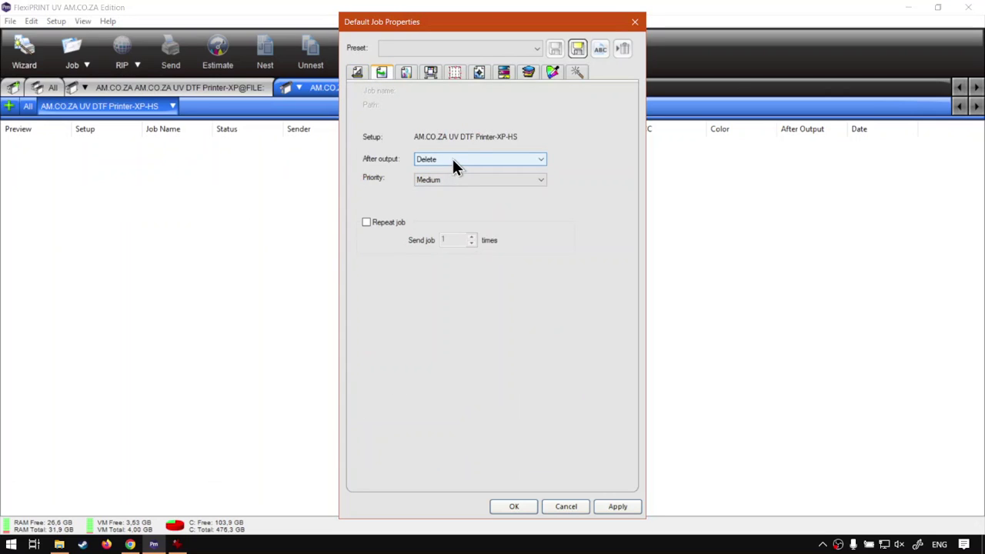
{"action": "left_click", "coordinate": [453, 159]}
{"action": "left_click", "coordinate": [453, 172]}
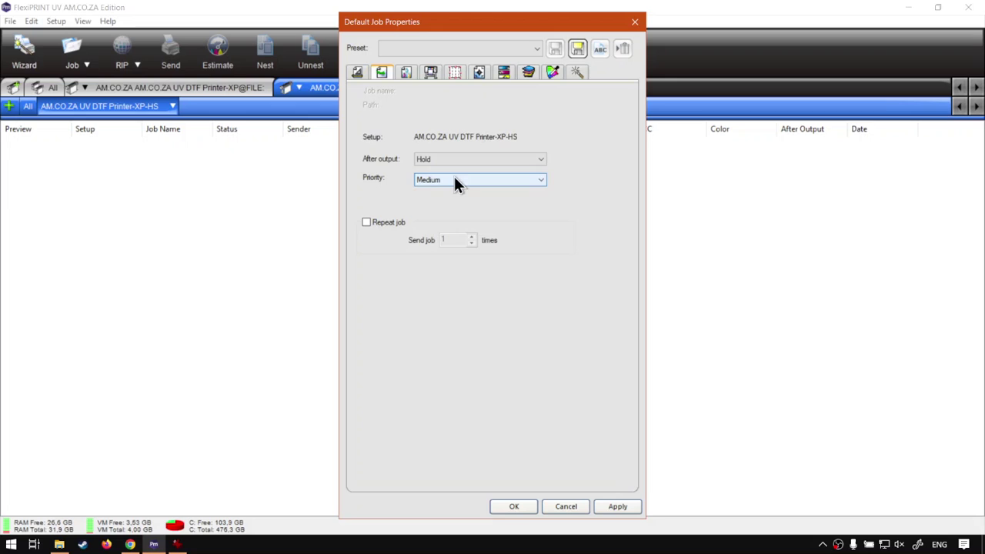
Set White and Varnish ink options to Under solid and confirm with OK
{"action": "left_click", "coordinate": [405, 74]}
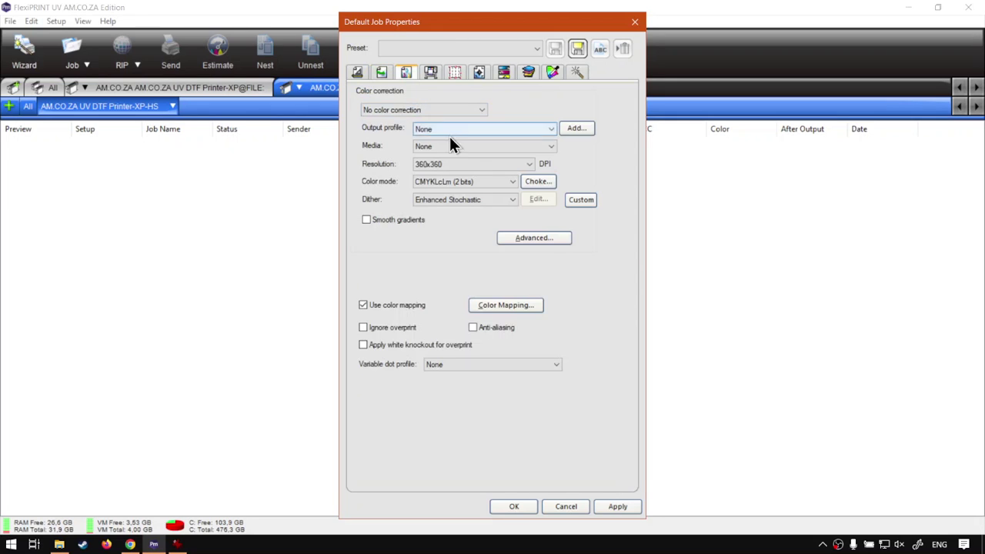
{"action": "left_click", "coordinate": [431, 75]}
{"action": "left_click", "coordinate": [496, 110]}
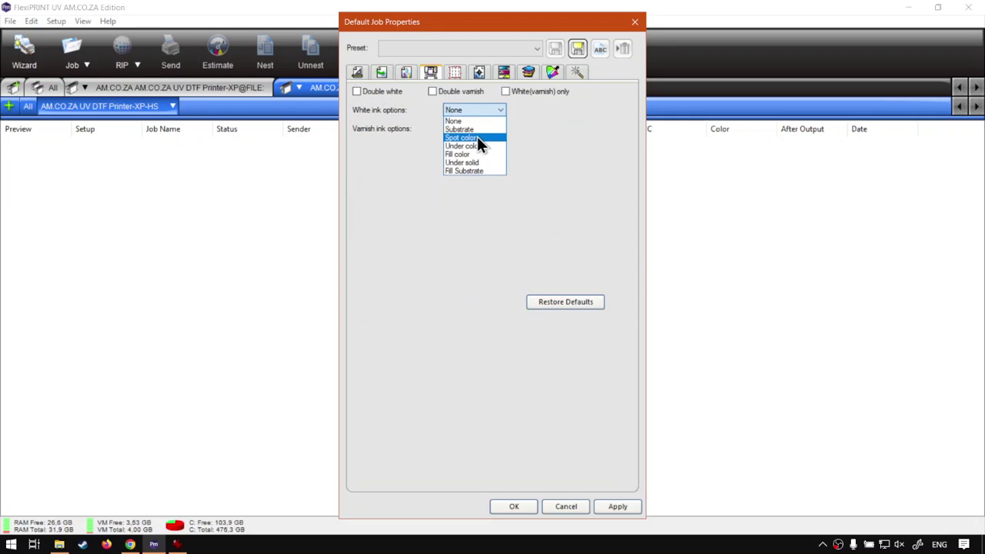
{"action": "left_click", "coordinate": [475, 163]}
{"action": "left_click", "coordinate": [475, 129]}
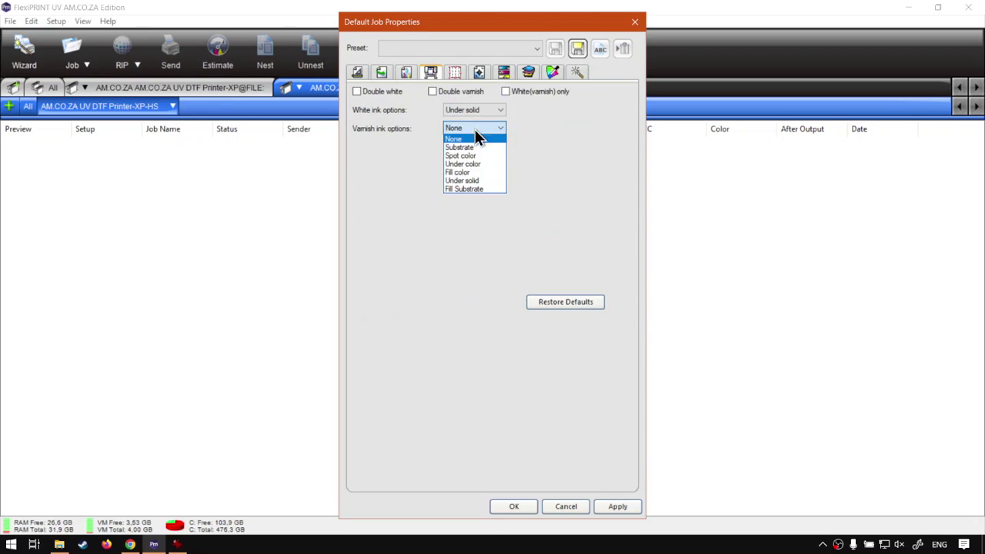
{"action": "left_click", "coordinate": [476, 178]}
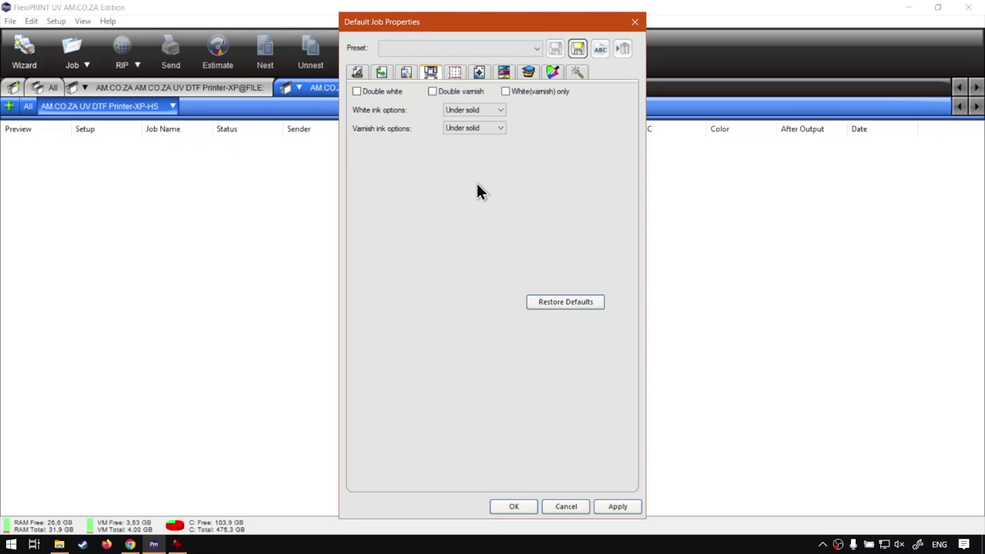
{"action": "left_click", "coordinate": [576, 73]}
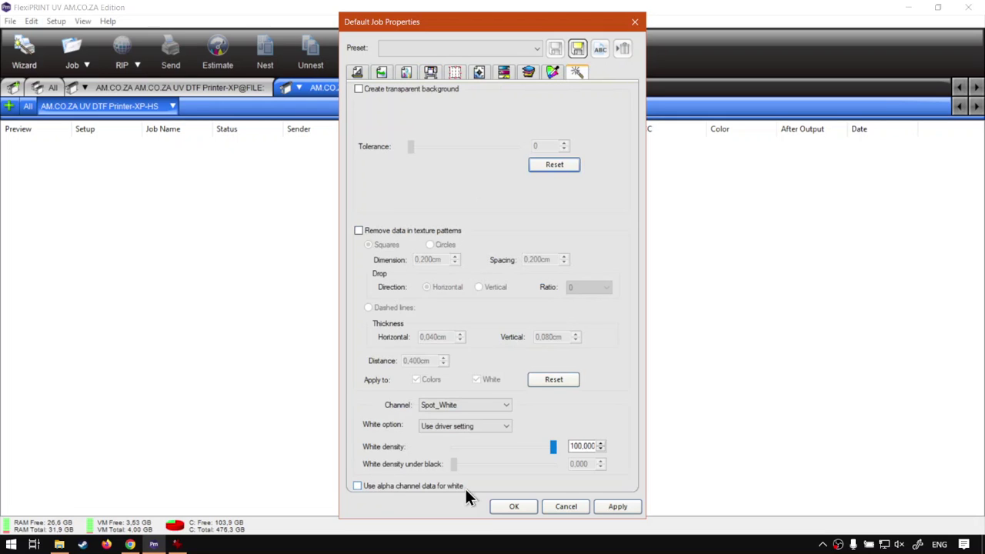
{"action": "left_click", "coordinate": [514, 507]}
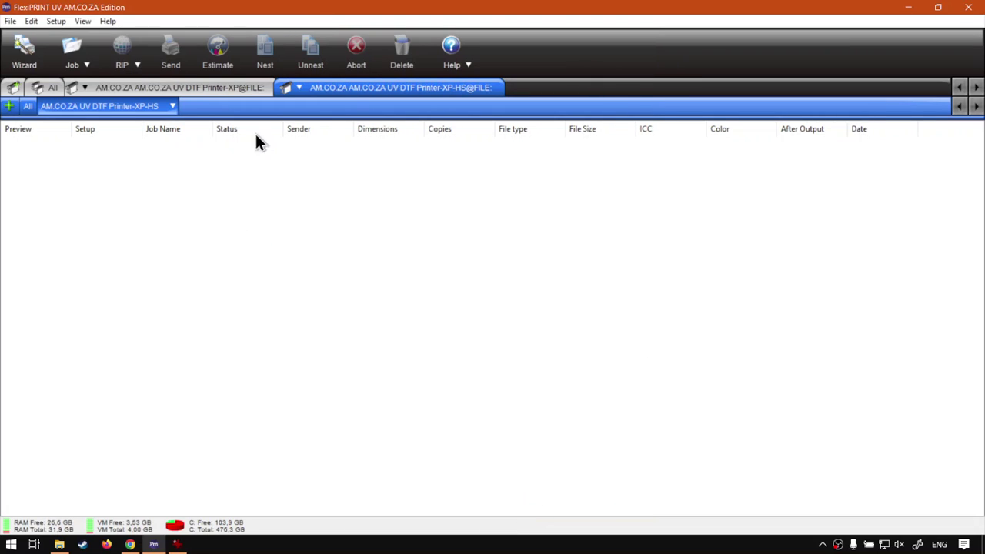
Return to the empty AM.CO.ZA UV DTF Printer-XP job queue
{"action": "left_click", "coordinate": [226, 88]}
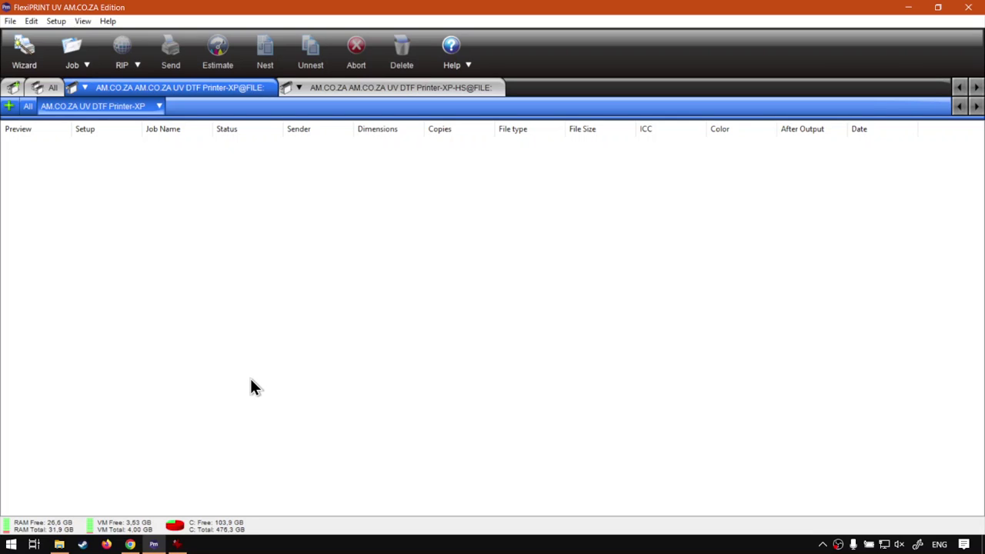
Bring Chrome forward on the softwaretraining.co.za Software Training Videos page
{"action": "left_click", "coordinate": [130, 544]}
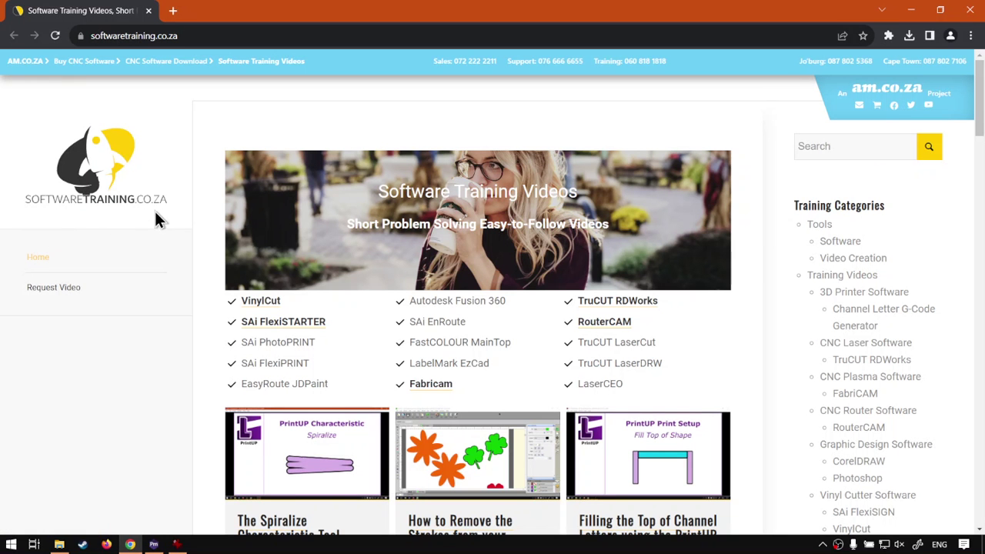